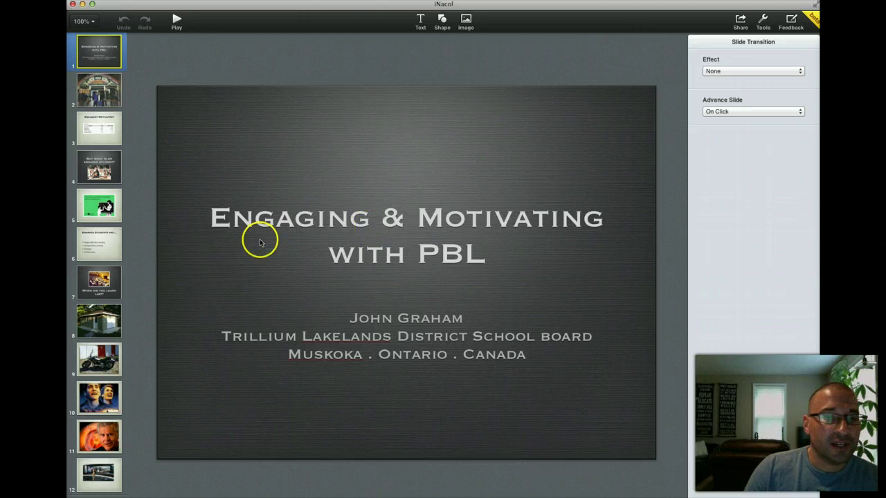
Browse the iNacol slides, ending back on the engaged student slide.
click(107, 92)
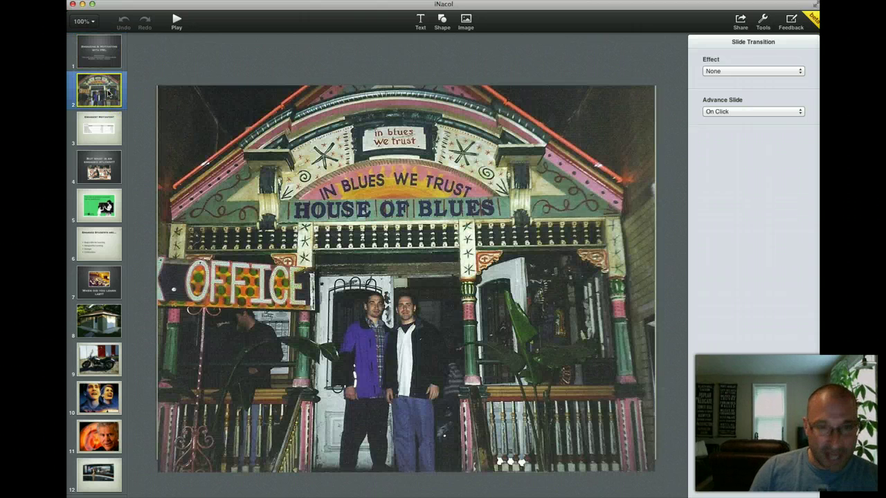
key(Down)
key(Down)
key(Down)
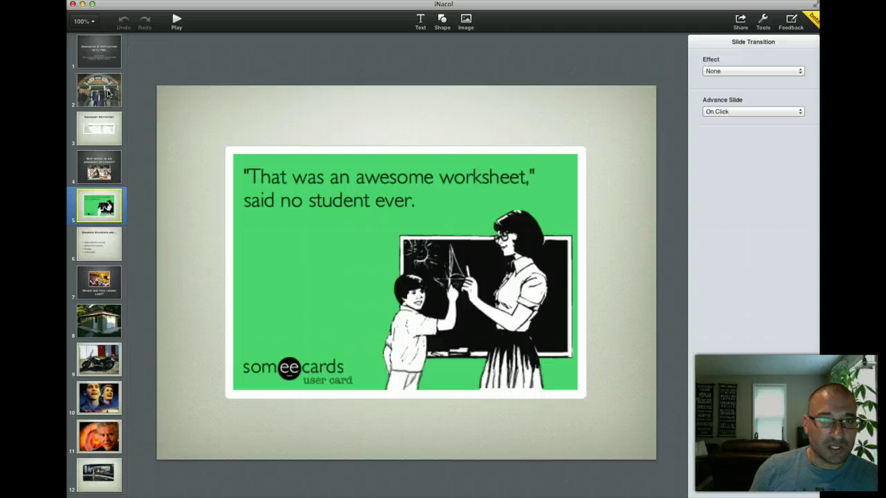
key(Up)
key(Up)
key(Up)
key(Up)
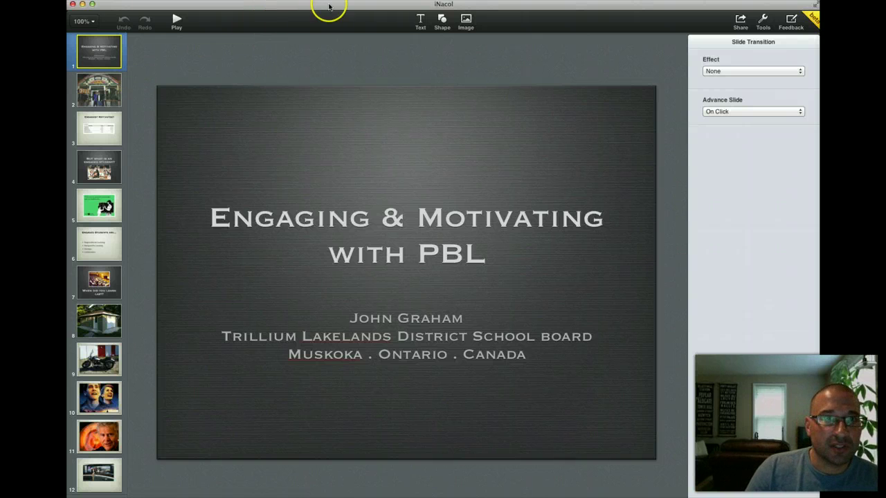
Close the iNacol presentation and create a new one in the Renaissance theme.
click(72, 5)
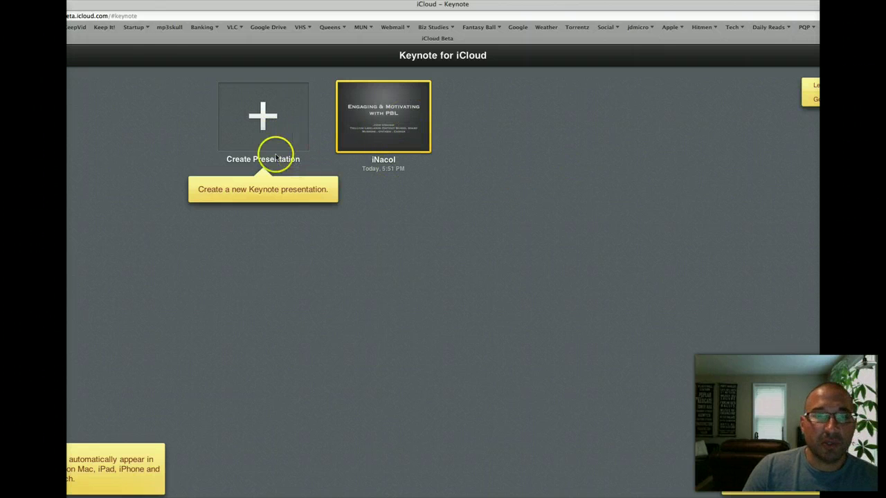
click(263, 123)
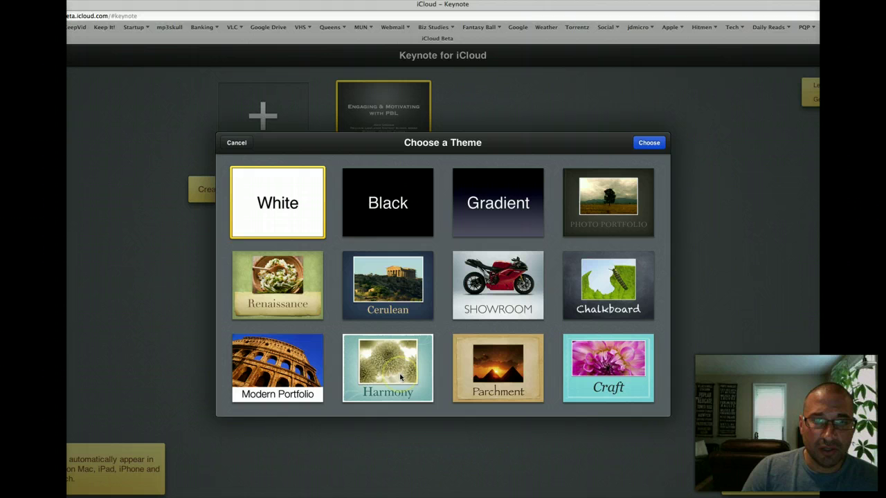
double_click(294, 304)
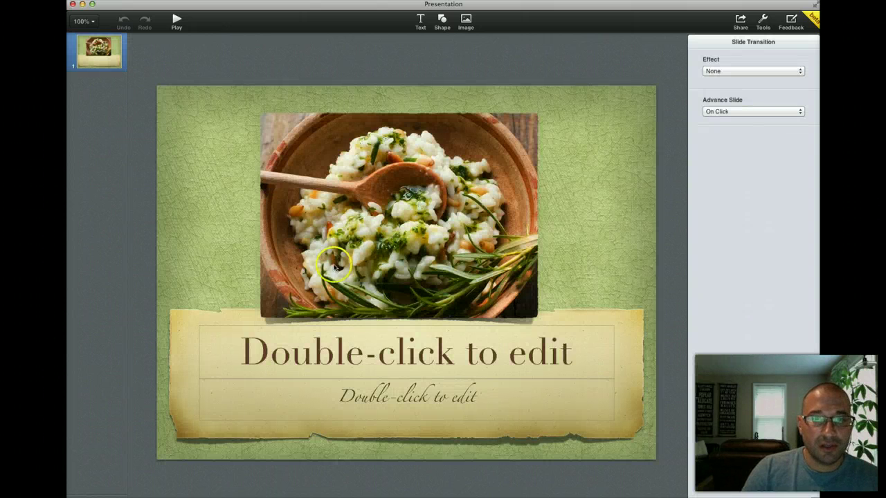
Change the slide title to 'My presnetation'.
click(396, 353)
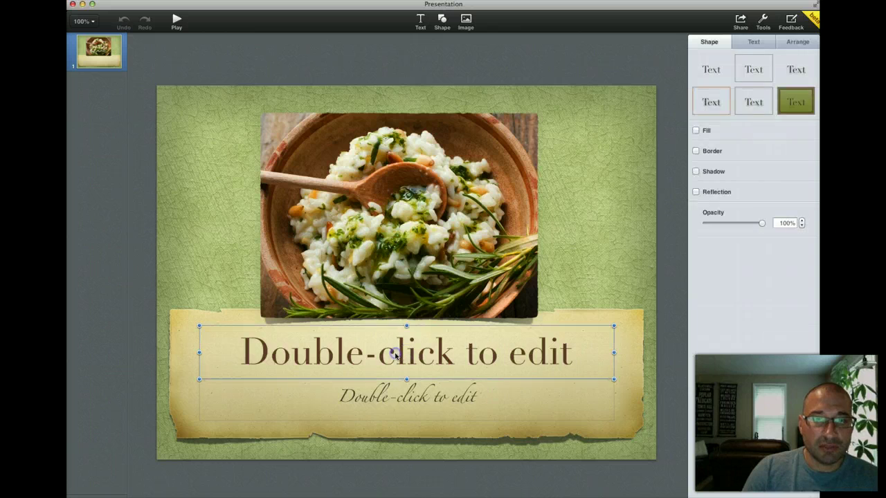
click(396, 354)
text(My presnetation)
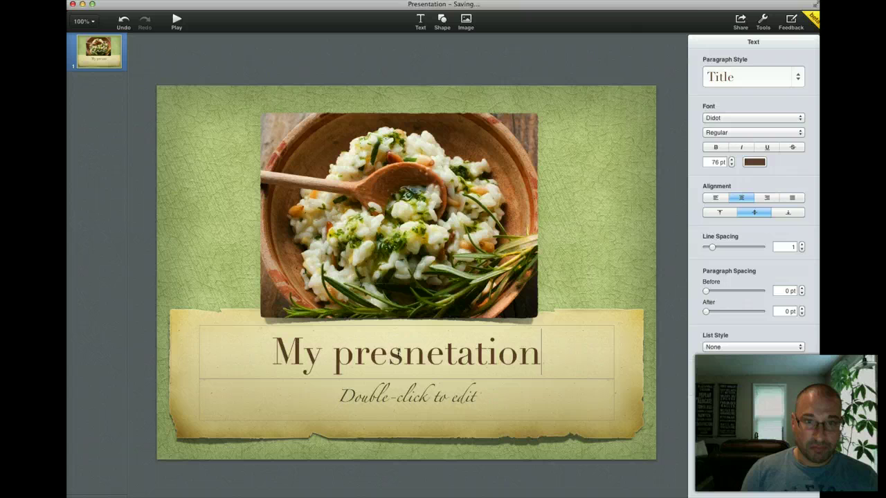
Delete the risotto photo, then cancel out of Choose Image without adding one.
click(427, 221)
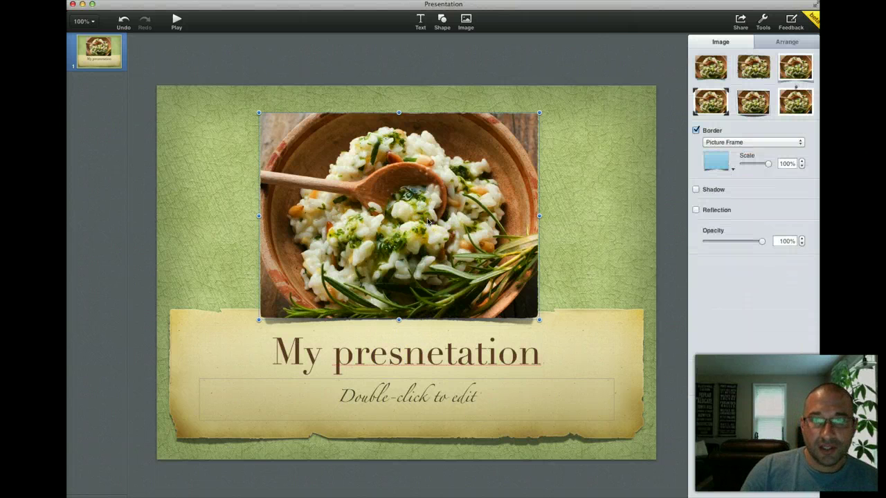
key(Delete)
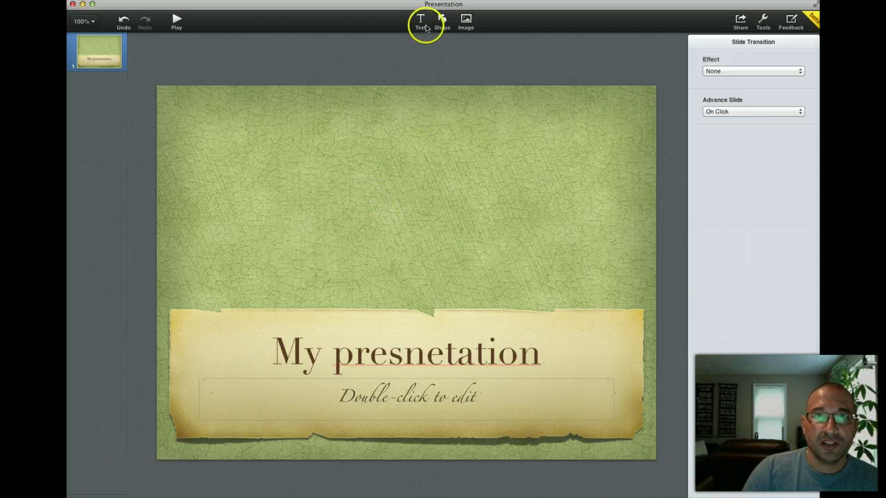
click(468, 24)
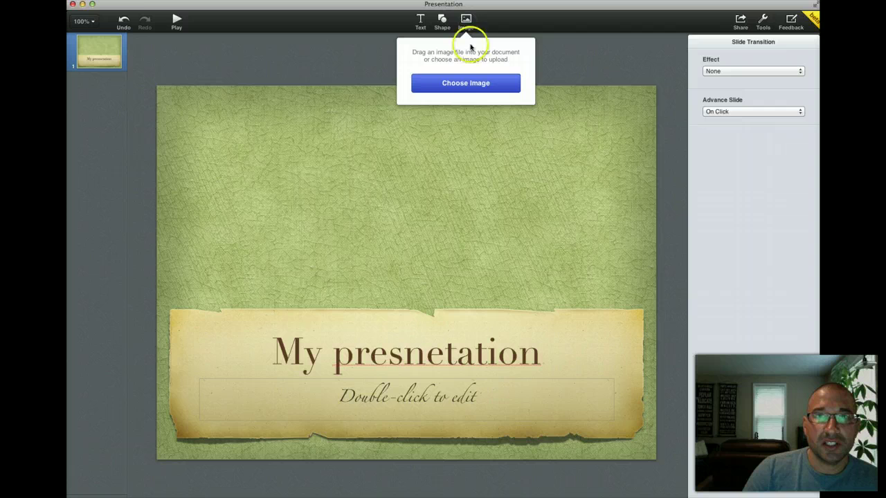
click(475, 82)
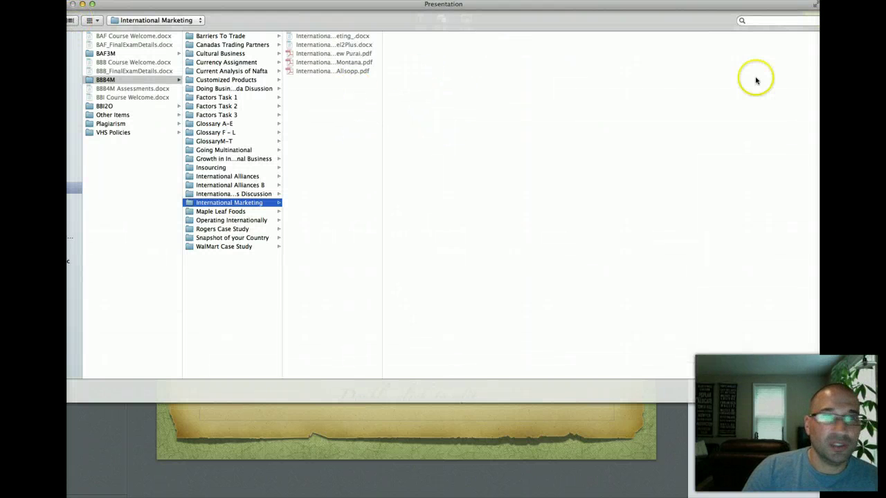
key(Escape)
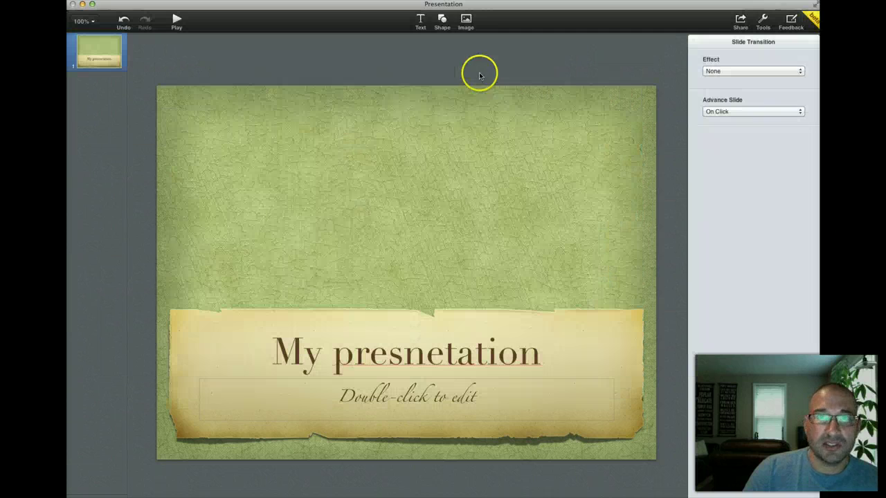
Add a new text box and type 'My text here' into it.
click(442, 21)
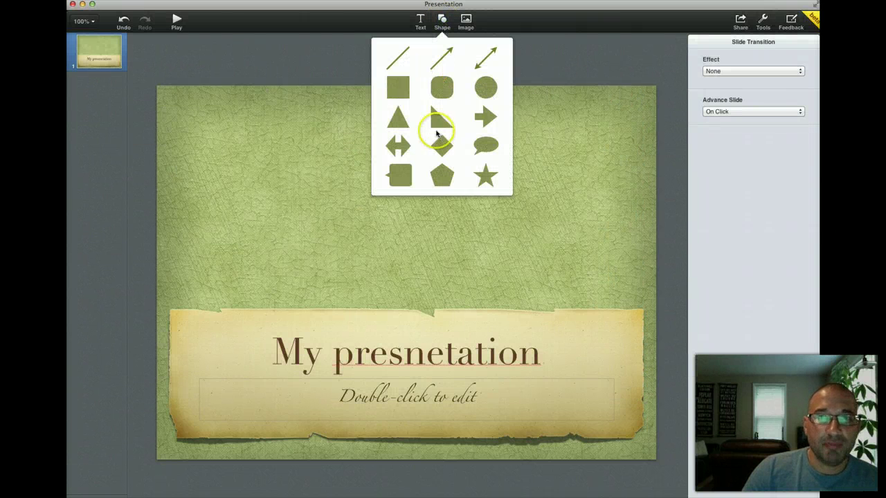
click(585, 211)
click(420, 23)
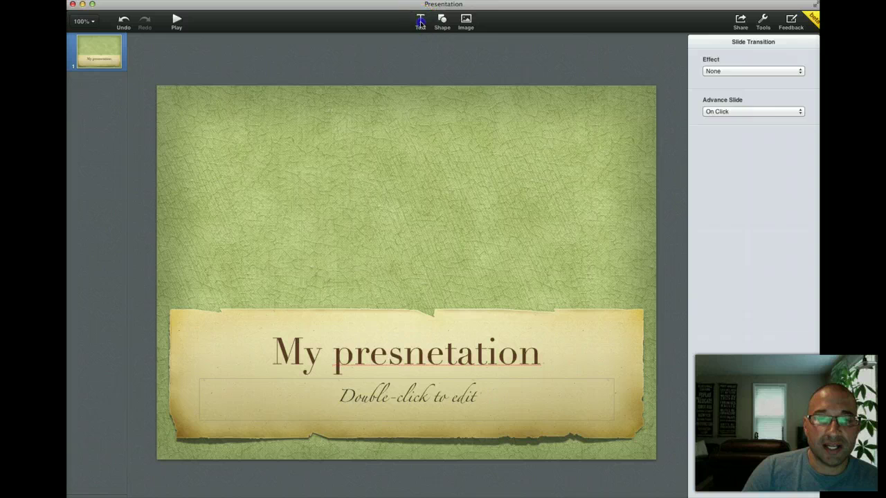
click(407, 274)
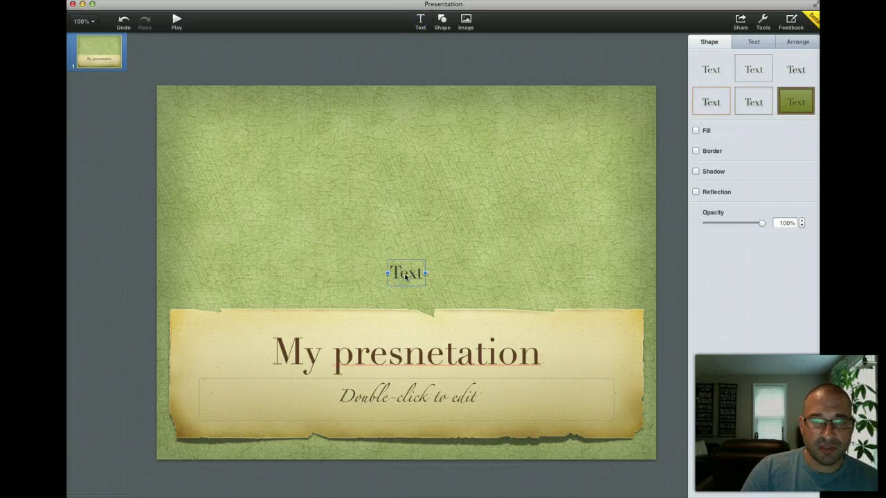
click(408, 275)
click(409, 275)
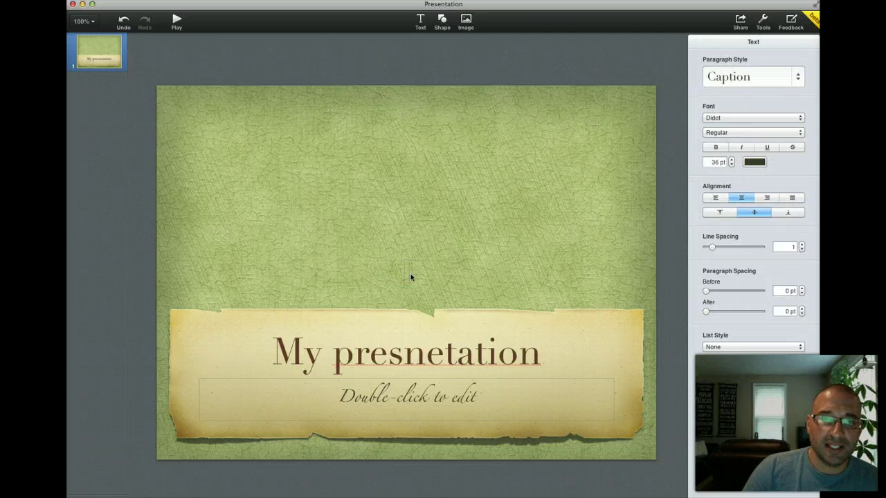
text(My text)
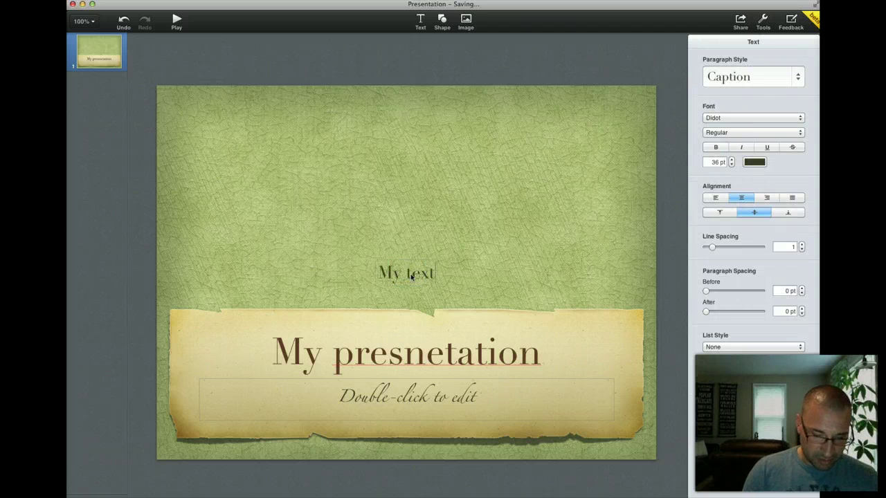
text( here)
Drag the 'My text here' box to the upper-left area of the slide.
click(509, 268)
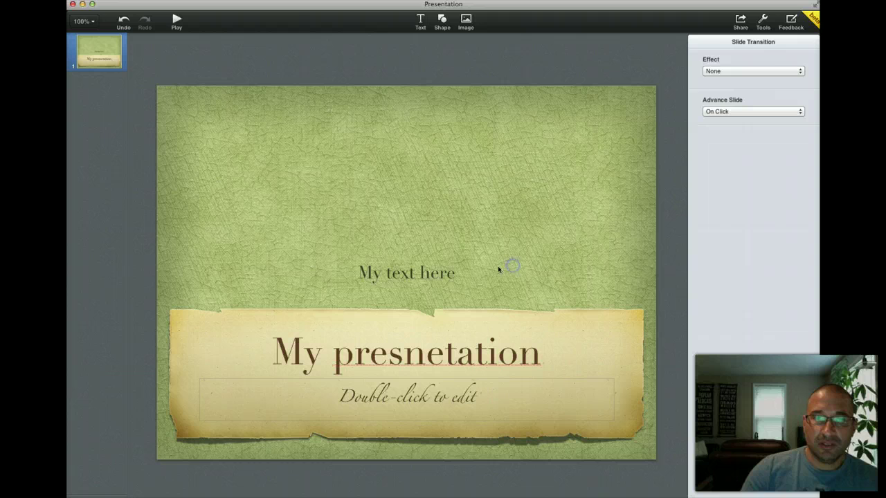
click(422, 276)
drag(414, 264, 299, 158)
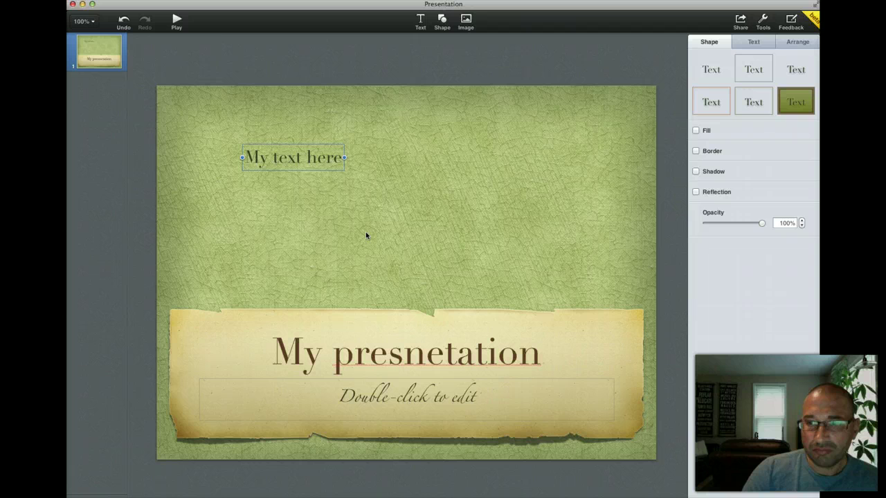
Nudge the 'My text here' box slightly down and to the right.
click(314, 154)
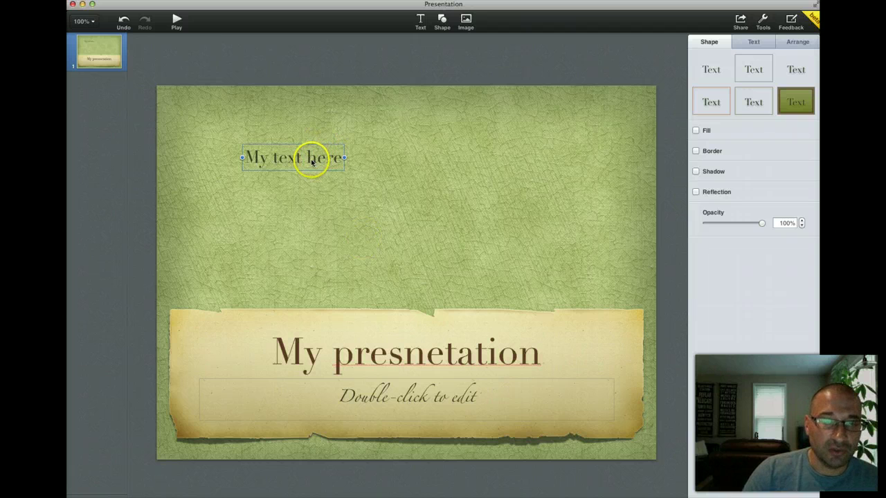
drag(324, 177, 326, 180)
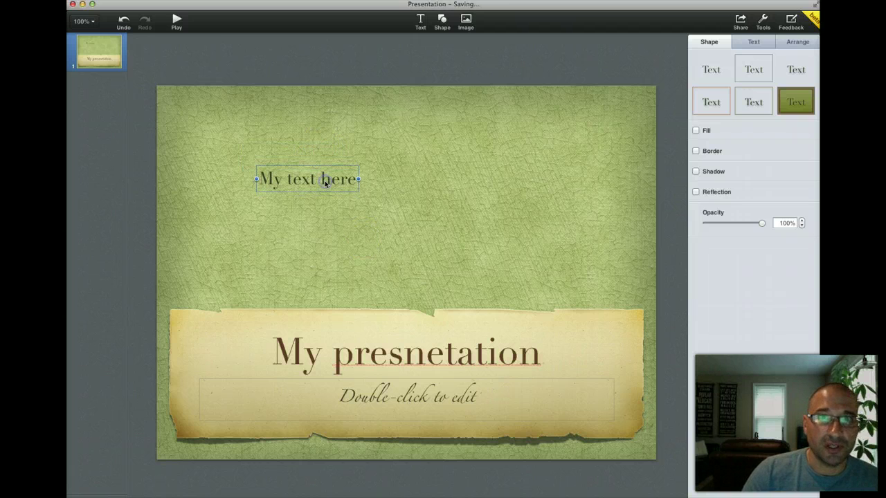
click(338, 182)
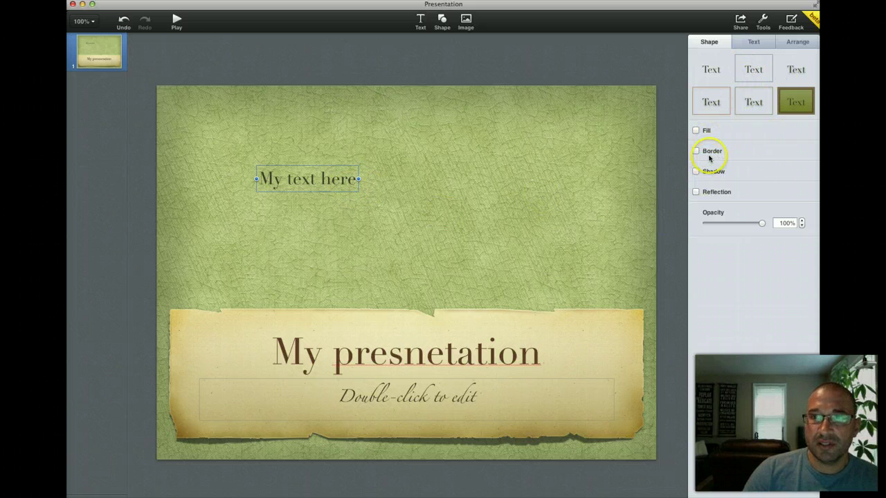
Check the box's 36 pt Didot text settings and its Arrange size and position.
click(753, 42)
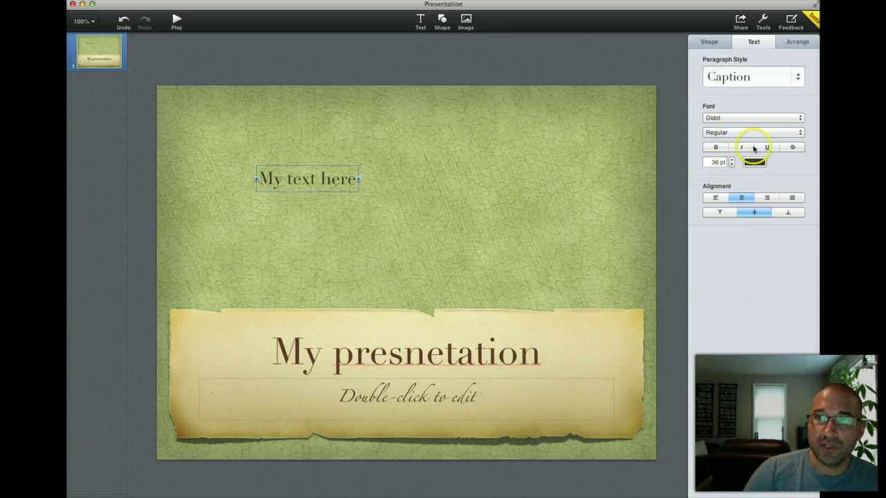
click(795, 42)
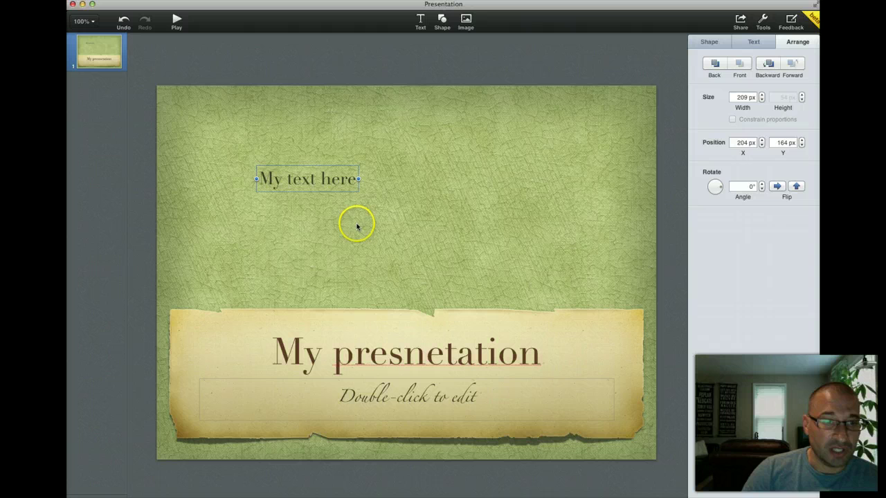
click(421, 185)
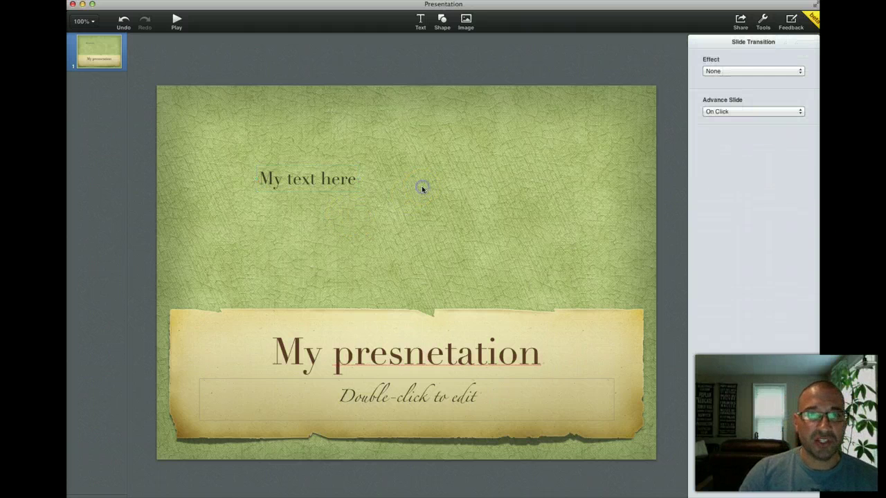
click(336, 180)
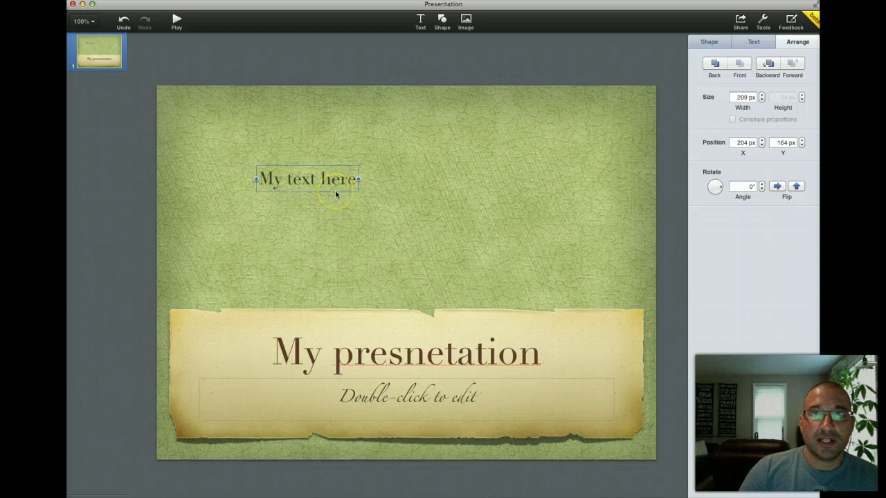
Close the presentation, then reopen and close the saved 'Presentation' document.
click(72, 6)
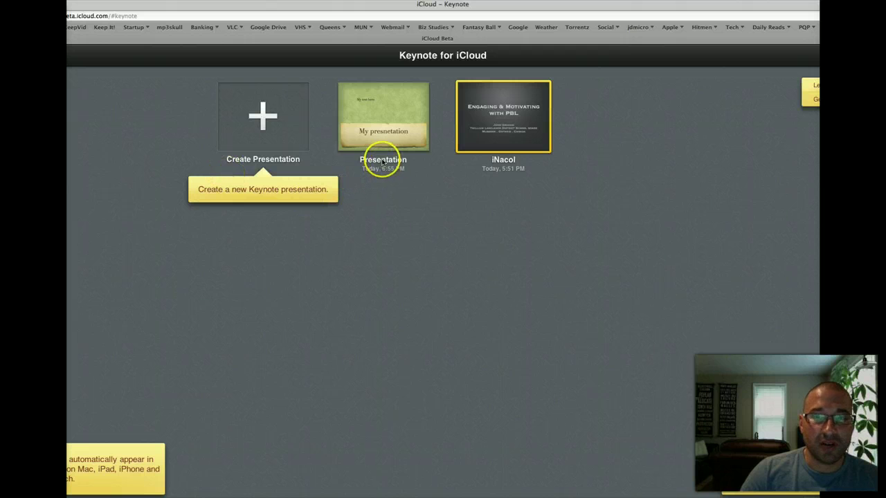
click(385, 122)
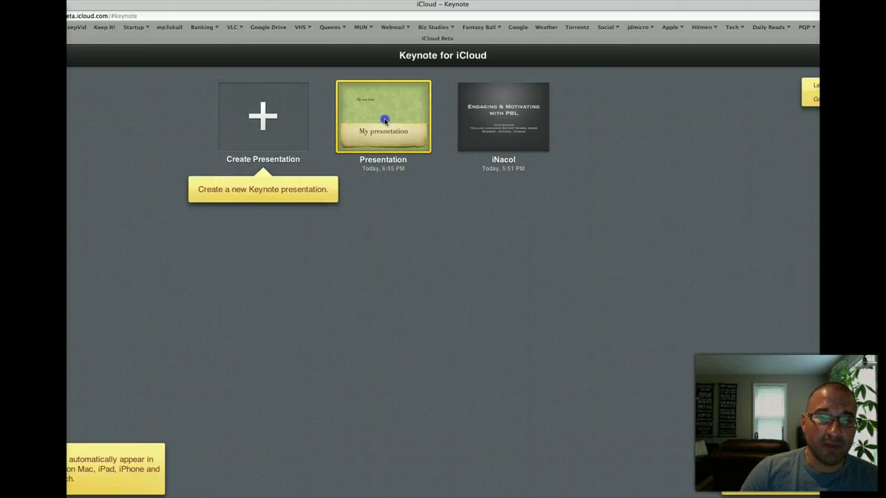
double_click(384, 122)
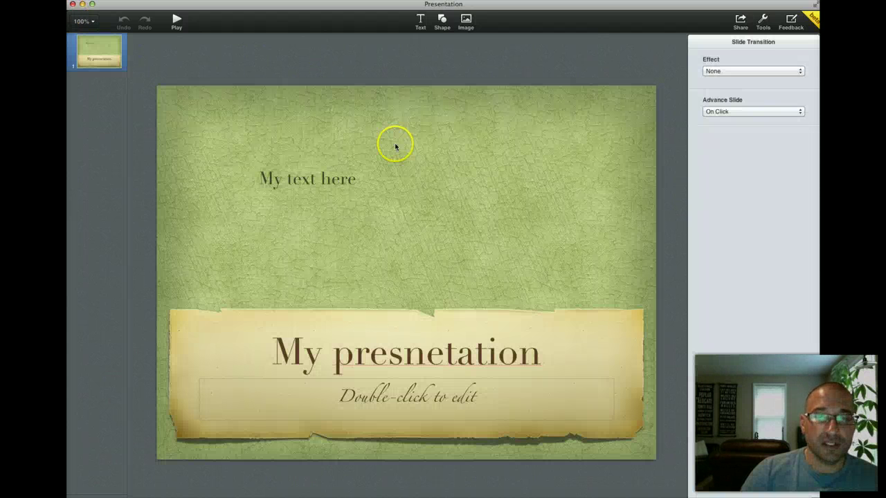
click(72, 4)
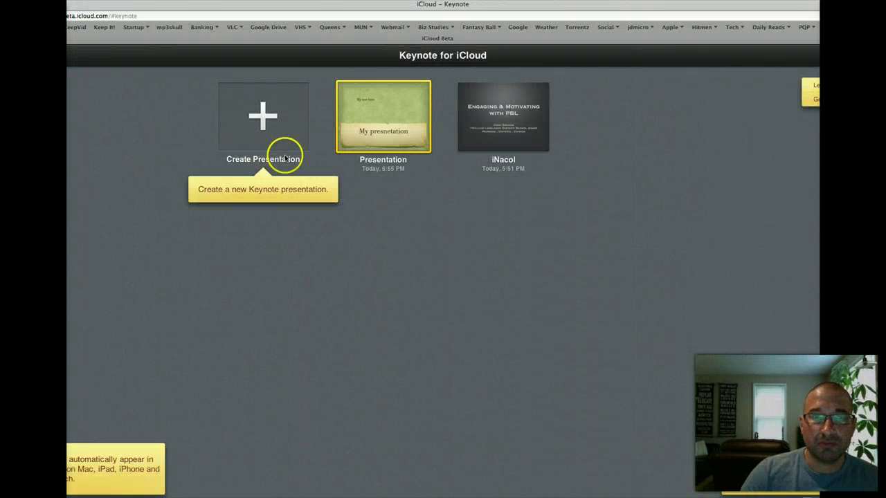
Return to the iCloud home screen and launch Numbers for iCloud.
key(super+bracketleft)
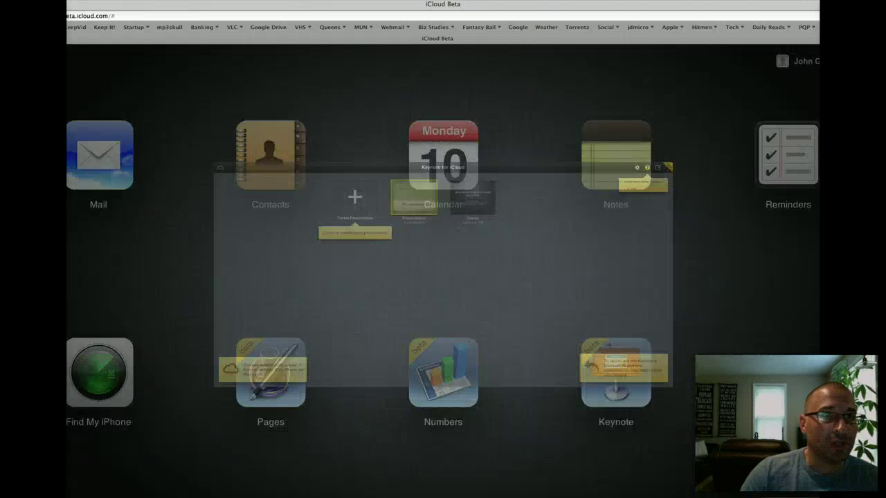
click(375, 164)
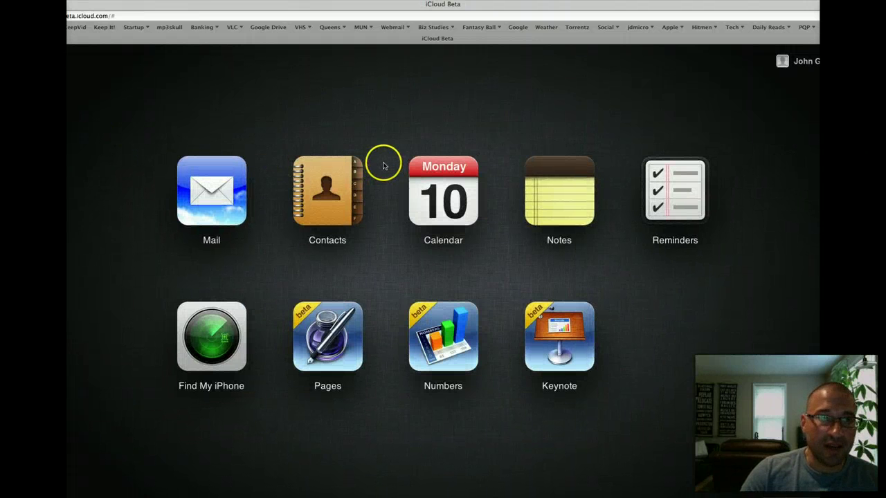
click(385, 332)
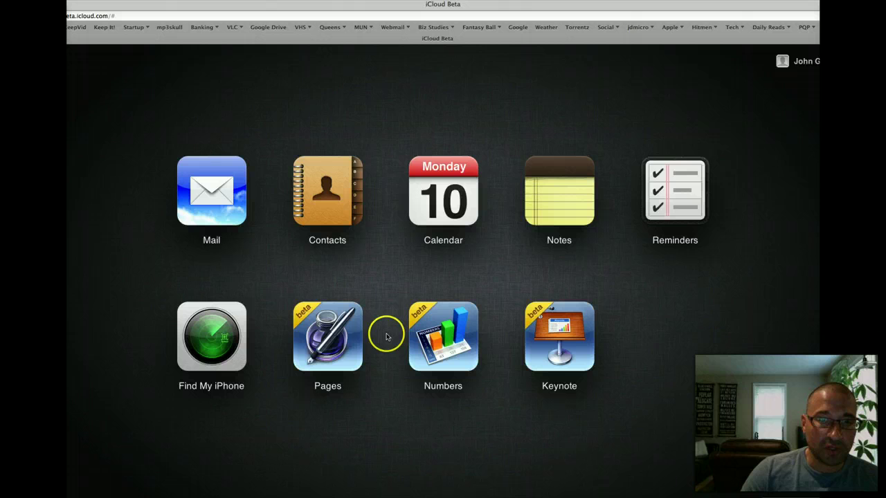
click(436, 346)
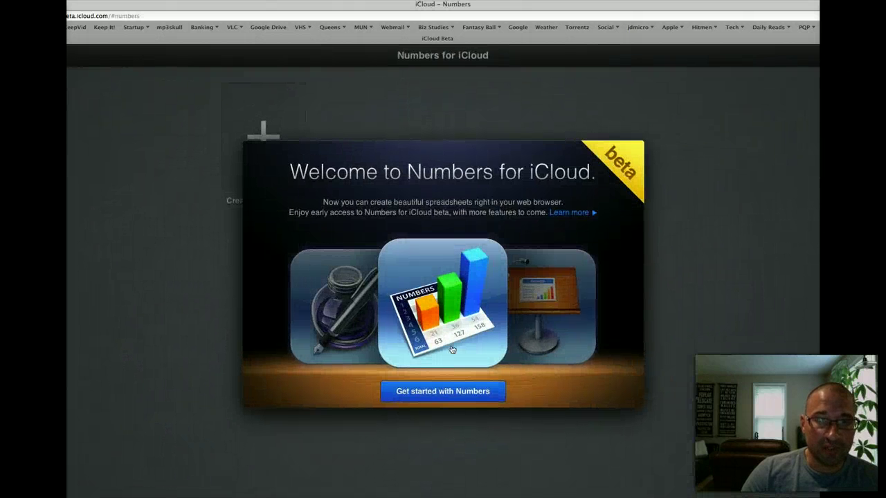
Dismiss the Numbers welcome and create a spreadsheet from the Blank template.
click(450, 390)
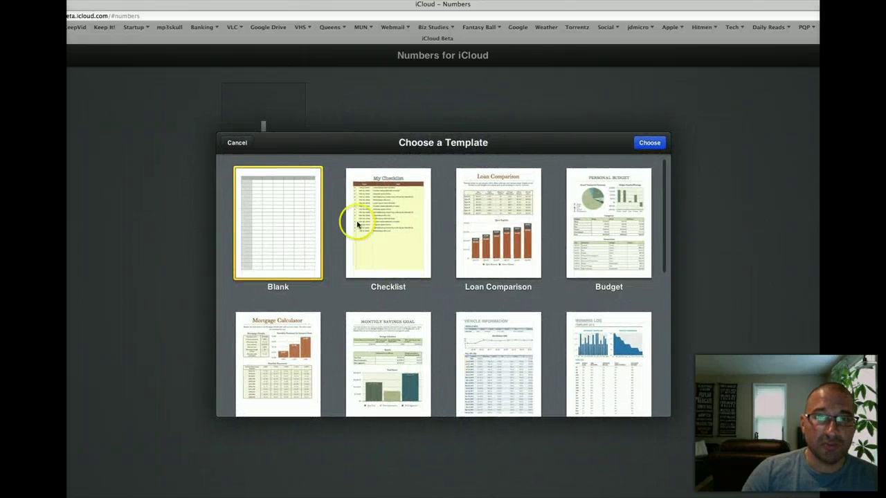
click(274, 234)
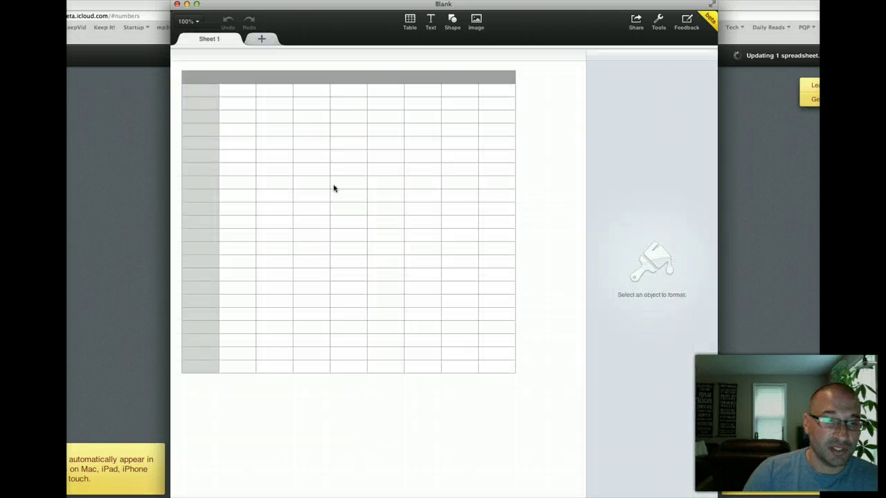
click(242, 94)
Select cells B2, D11 and B3 in the empty Table 1.
click(252, 91)
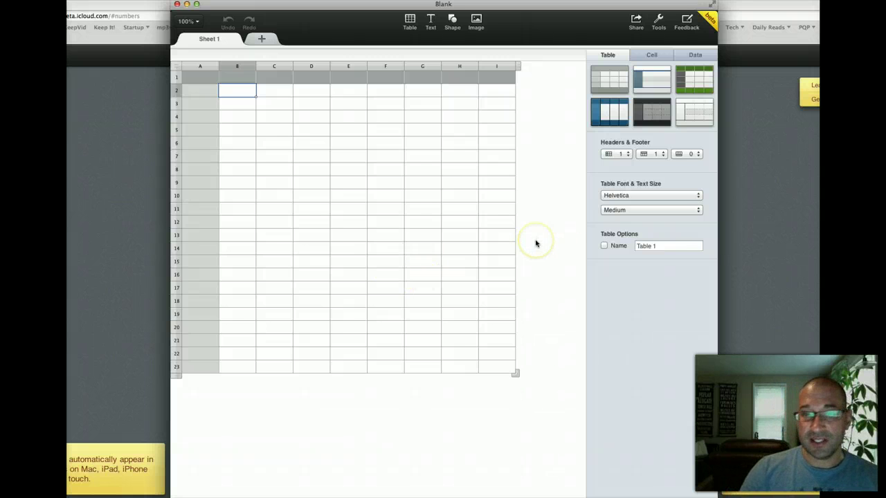
click(312, 211)
click(246, 105)
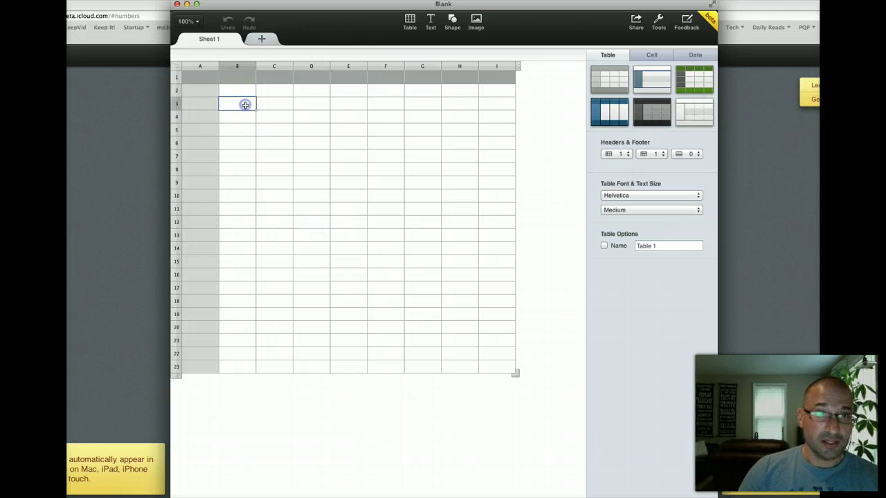
click(258, 103)
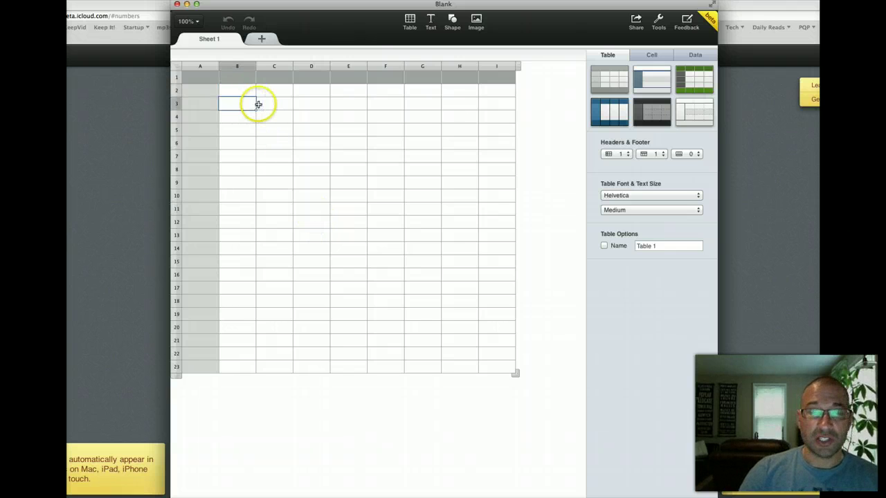
click(303, 6)
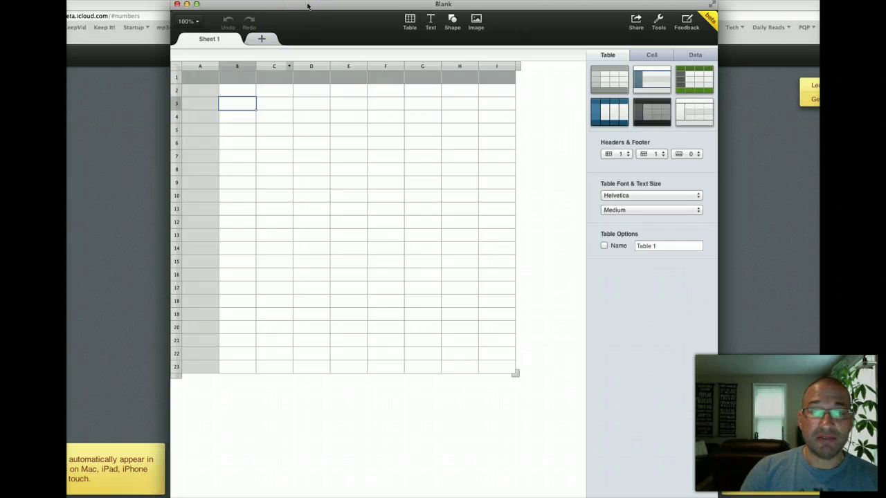